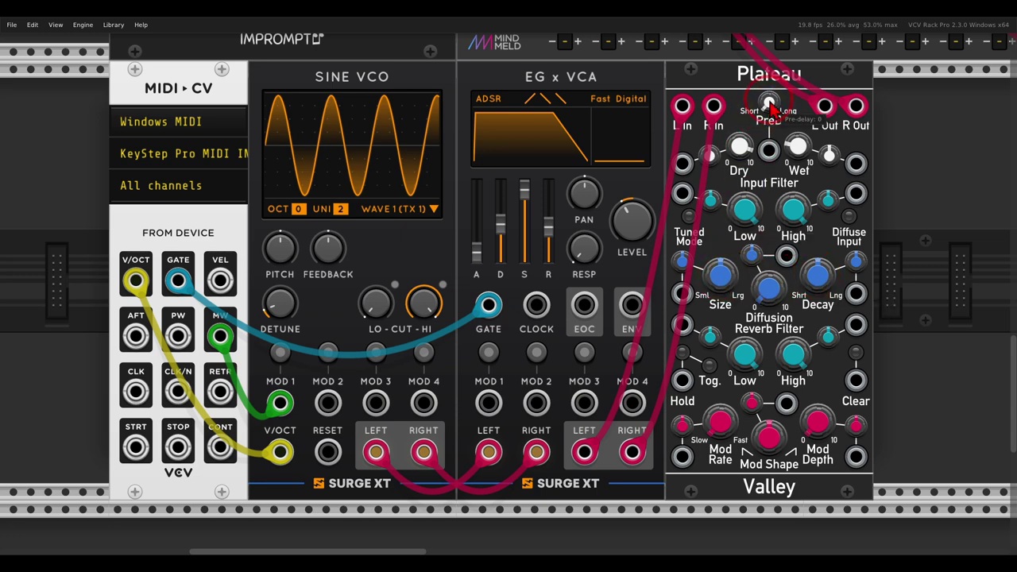
Step: Raise the synth voice Plateau's pre-delay (PreD) from 0 to about 0.5
drag(771, 115, 769, 103)
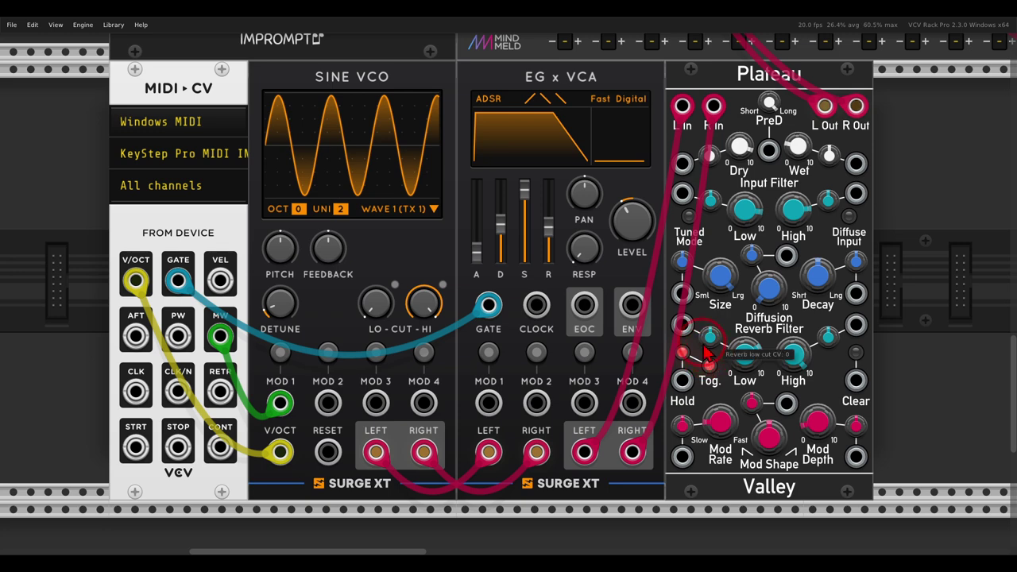
Step: Find MixMaster and unmute the SNRD drum channel
scroll(712, 358, down, 2)
scroll(713, 355, up, 6)
scroll(713, 356, up, 4)
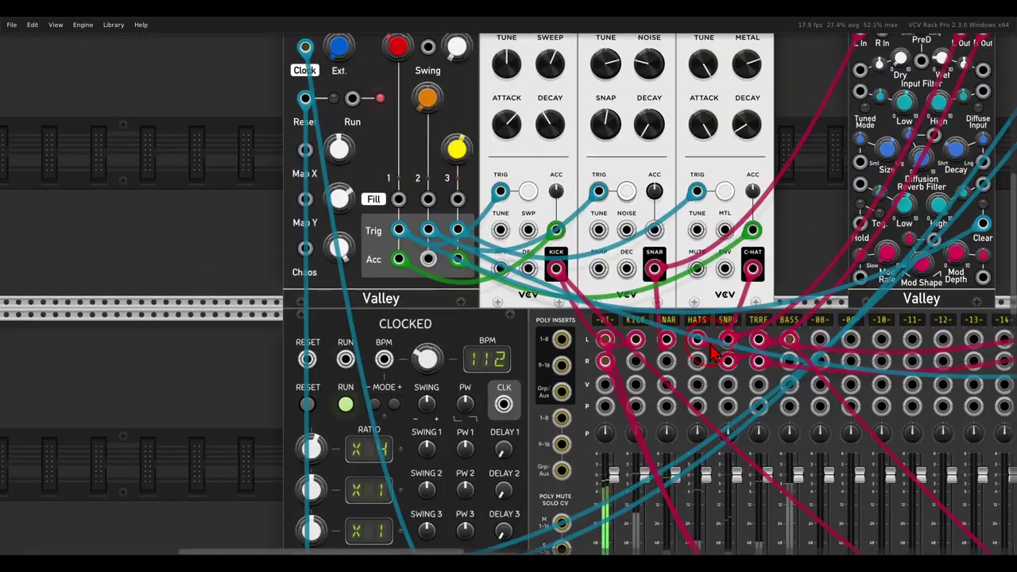
scroll(552, 166, up, 2)
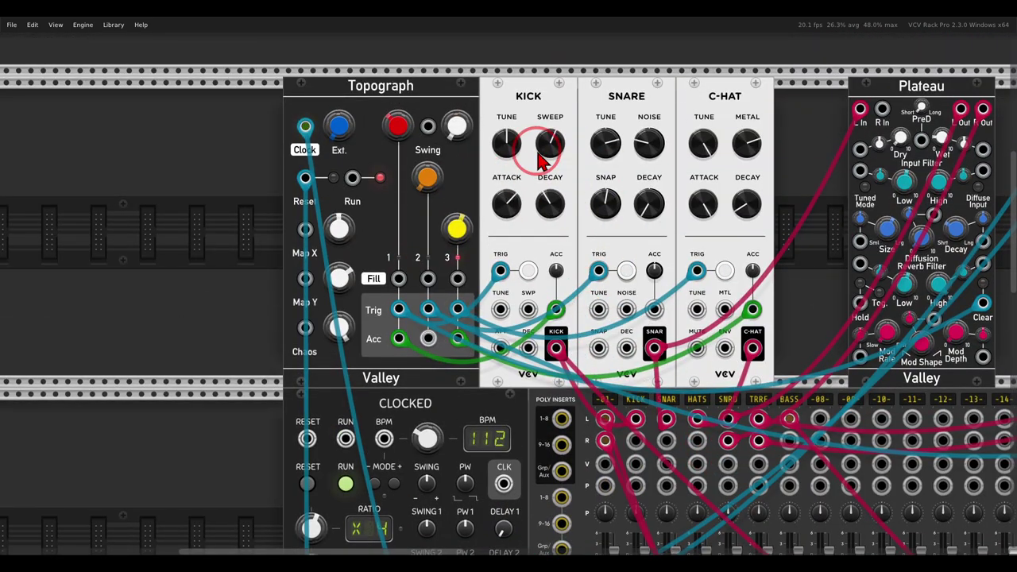
scroll(465, 119, down, 4)
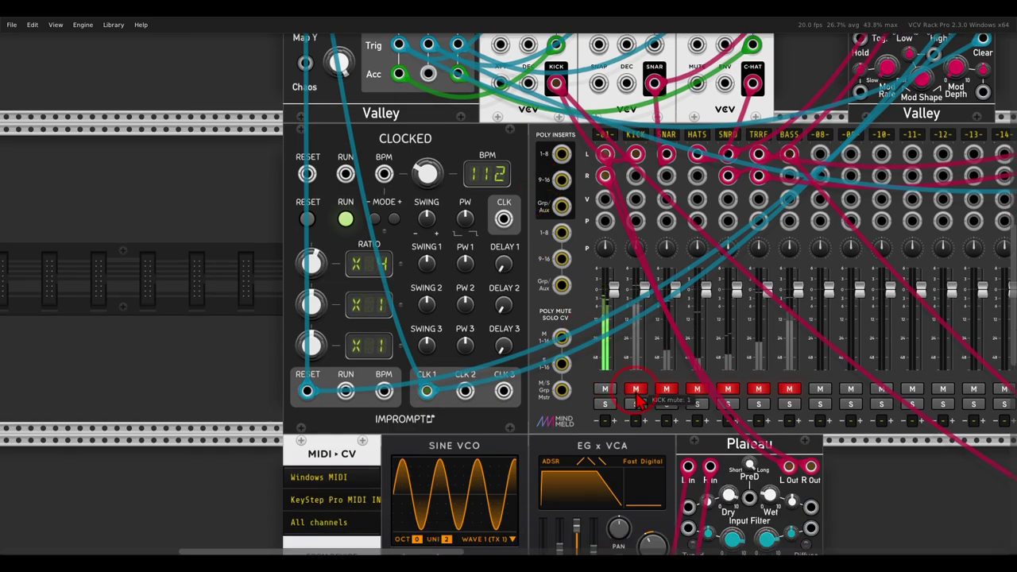
scroll(720, 247, up, 3)
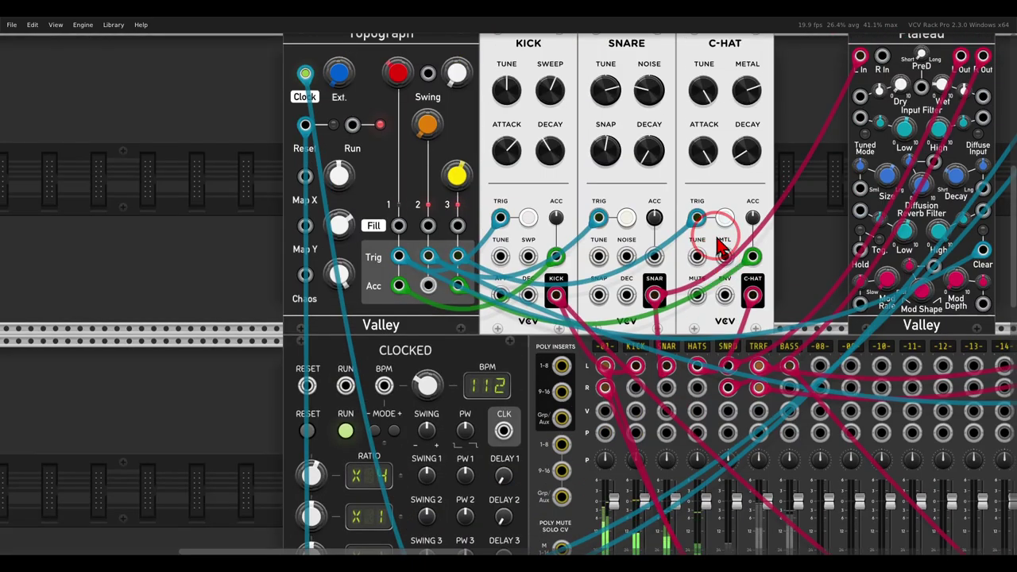
scroll(719, 247, up, 1)
scroll(676, 206, right, 2)
scroll(666, 221, down, 5)
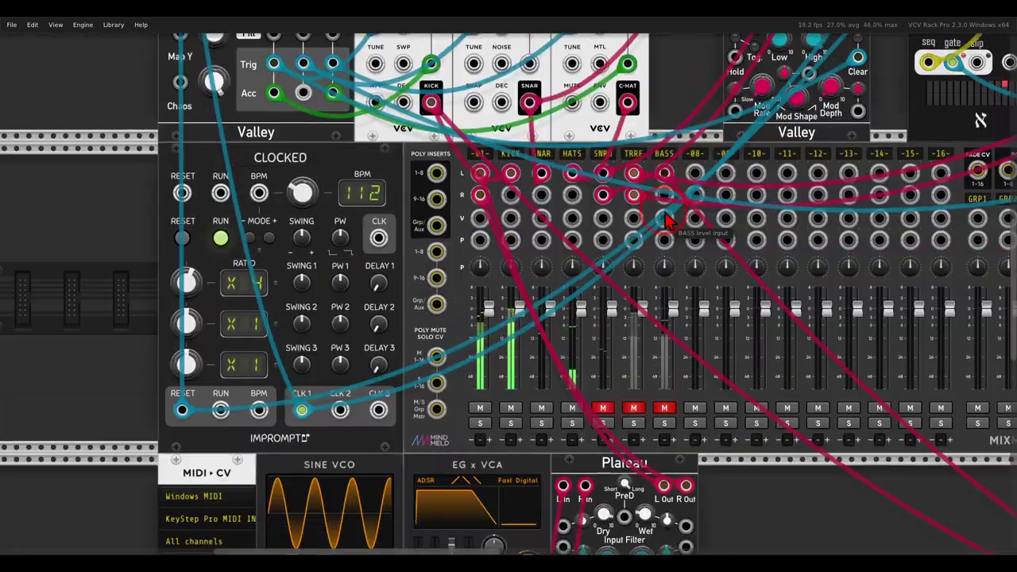
scroll(666, 221, down, 6)
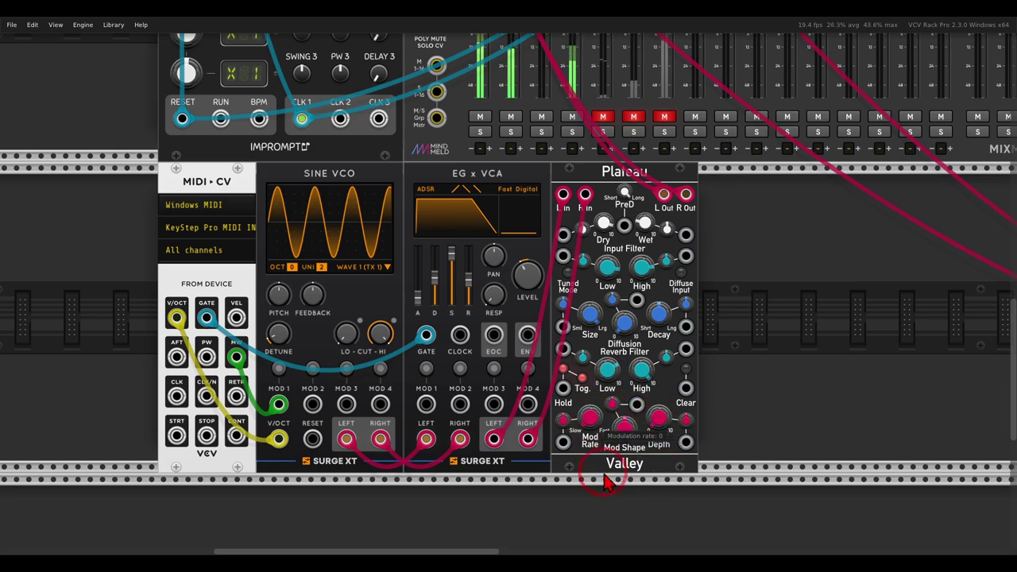
scroll(668, 214, up, 11)
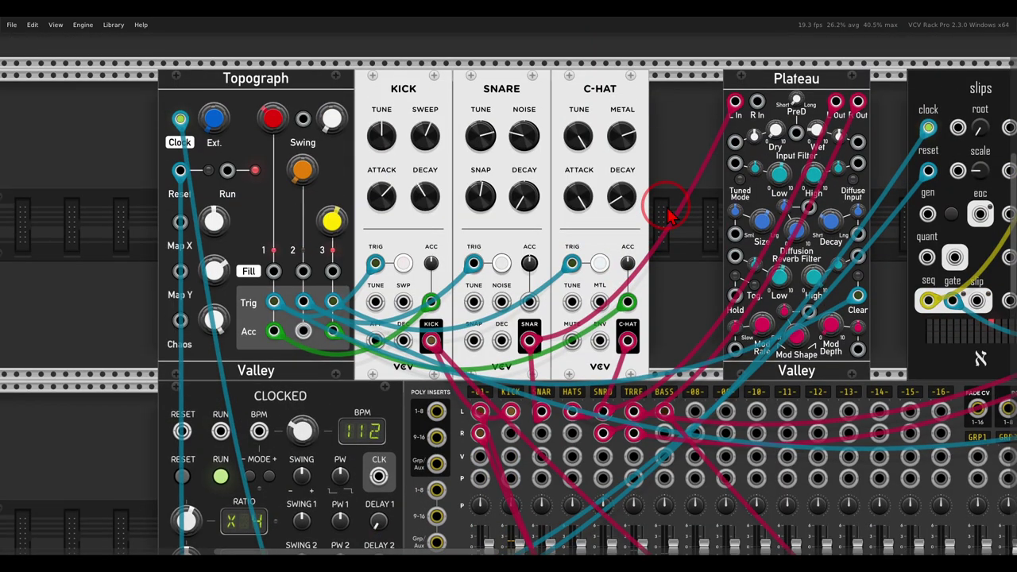
scroll(667, 215, right, 2)
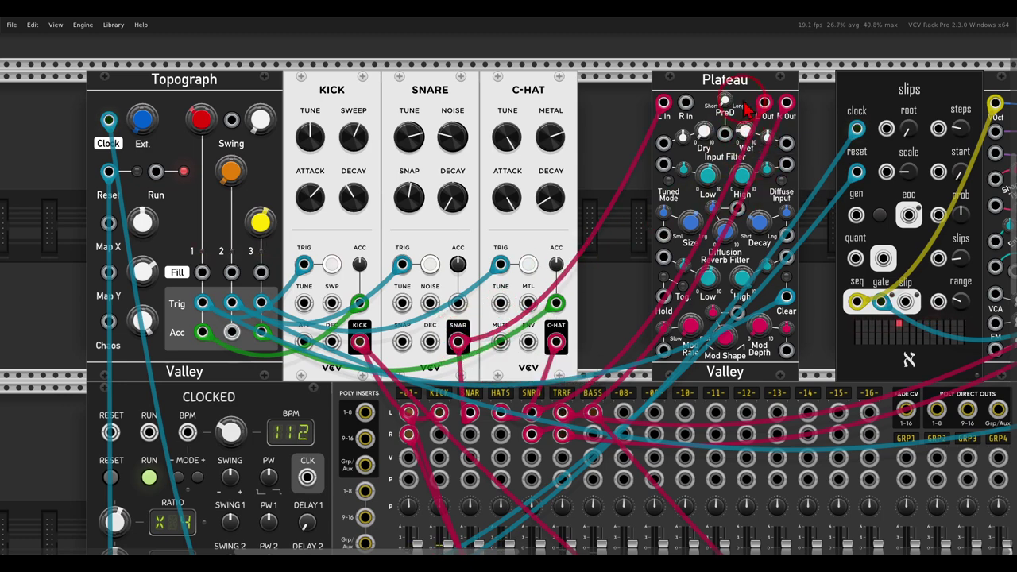
scroll(690, 166, up, 2)
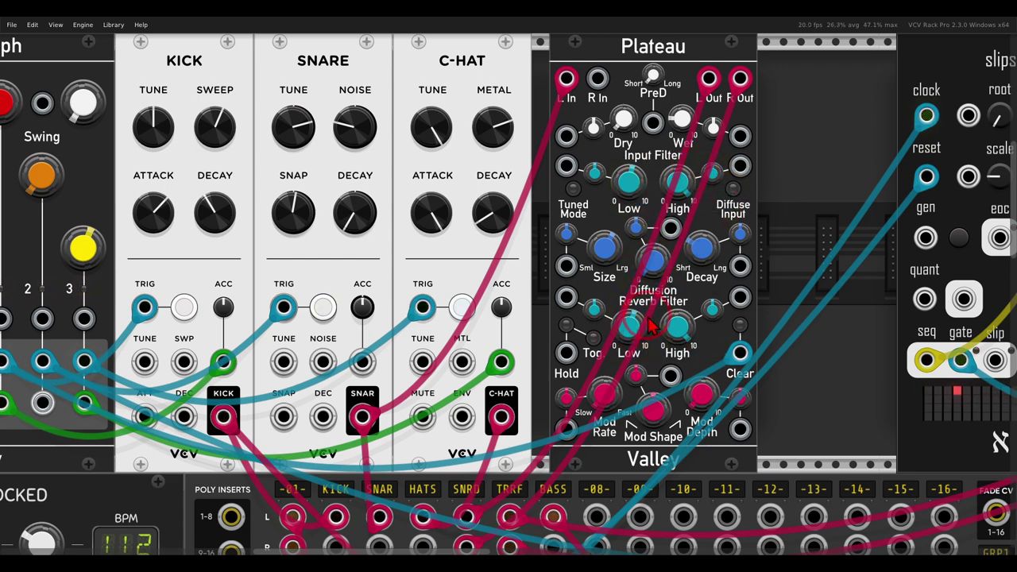
scroll(604, 357, down, 6)
scroll(604, 358, left, 2)
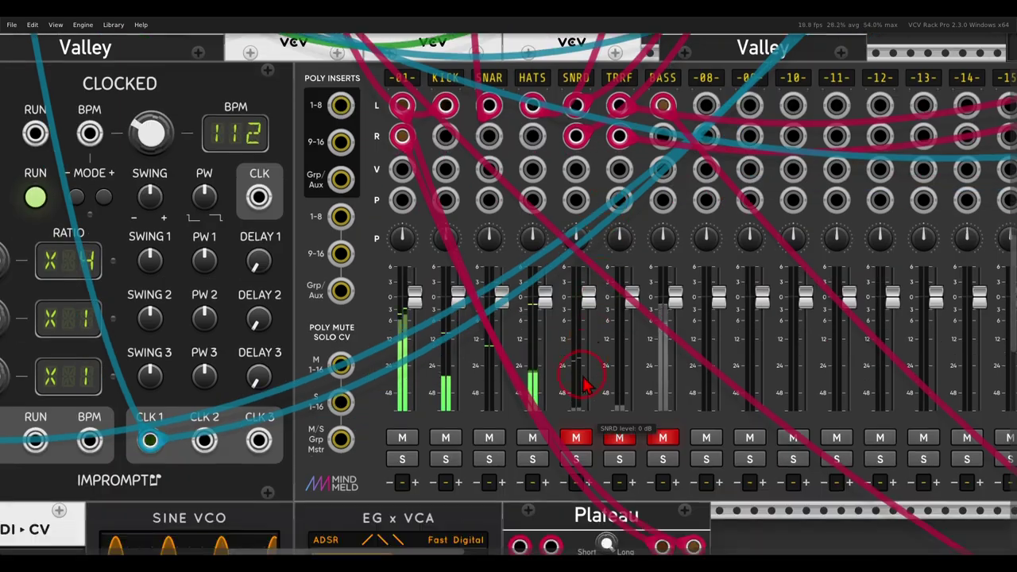
click(577, 437)
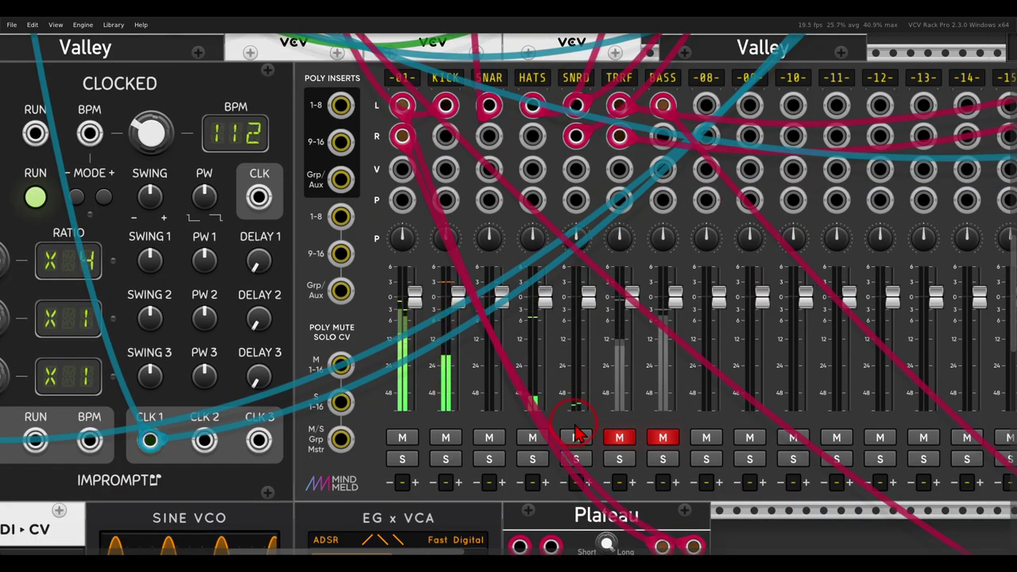
Step: Solo the SNAR and SNRD channels together
click(488, 459)
click(576, 460)
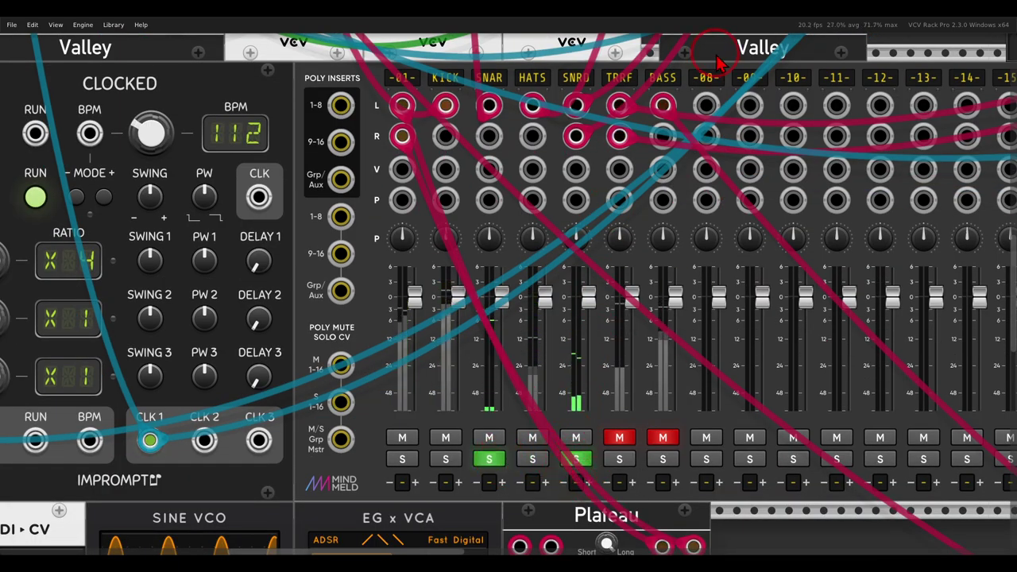
scroll(718, 62, up, 6)
scroll(717, 62, right, 3)
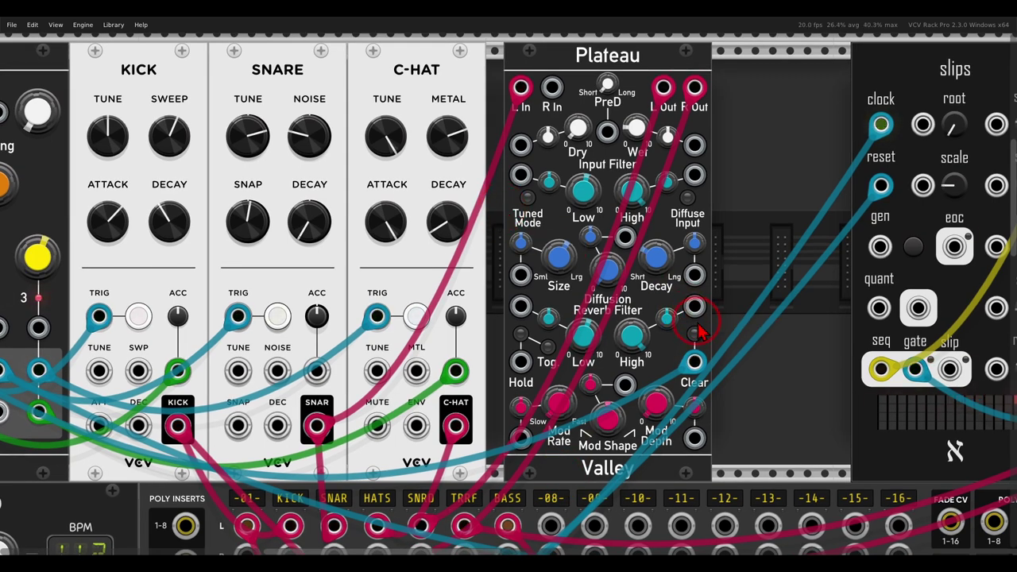
drag(694, 362, 747, 385)
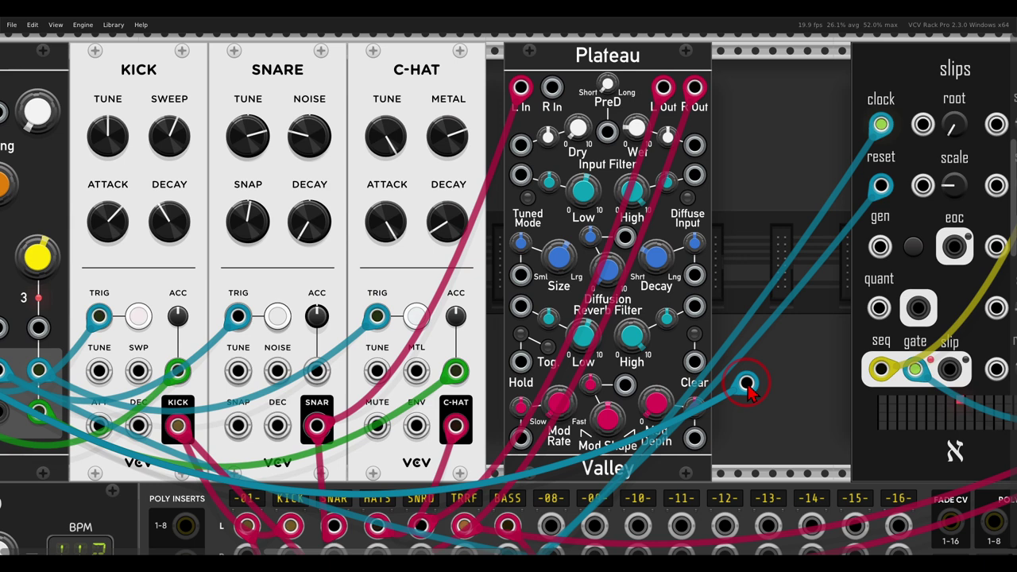
drag(747, 385, 696, 364)
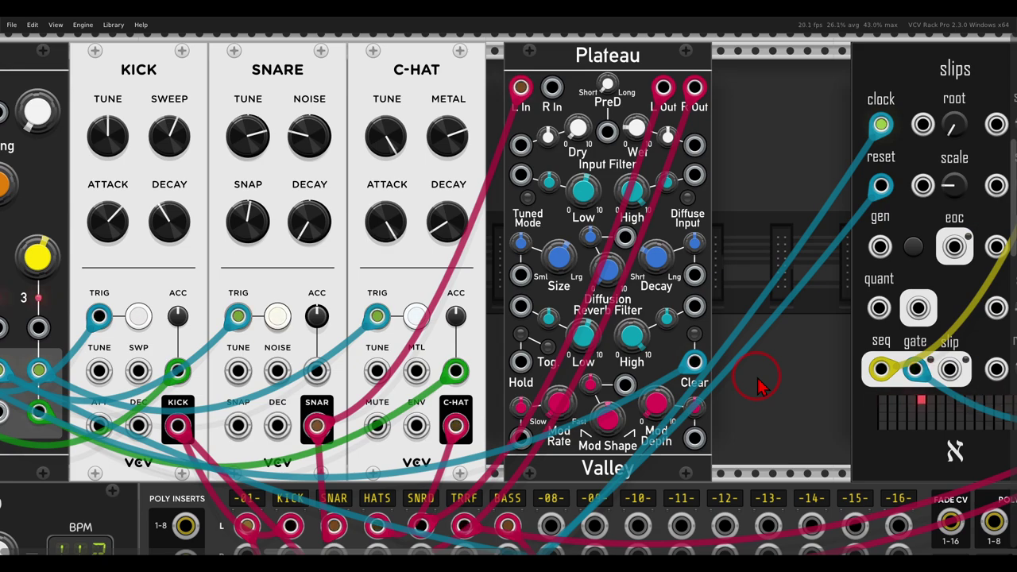
Step: Unsolo SNAR and solo the TRRF channel in MixMaster
scroll(760, 386, down, 5)
scroll(438, 441, down, 2)
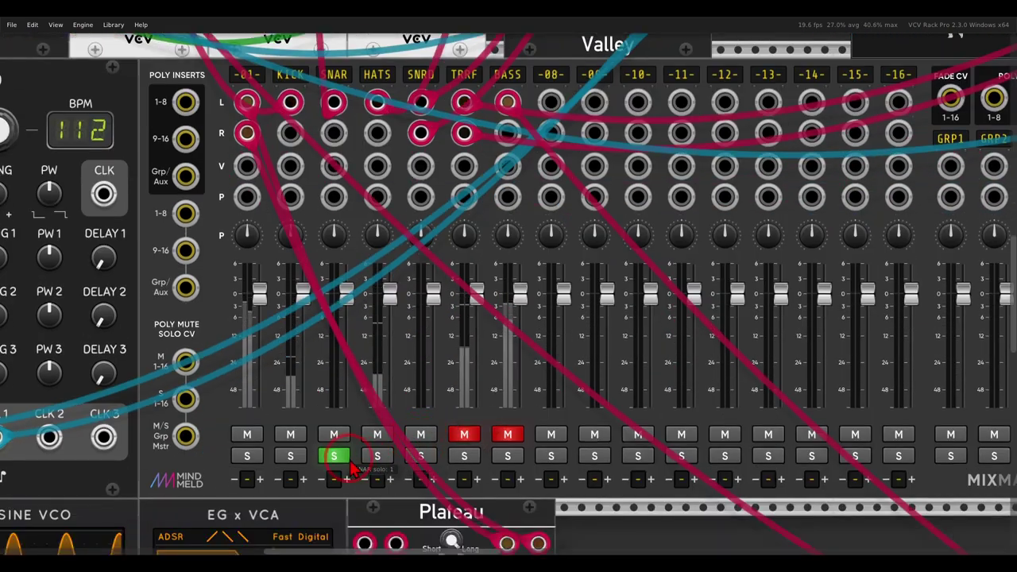
click(334, 456)
scroll(451, 381, down, 4)
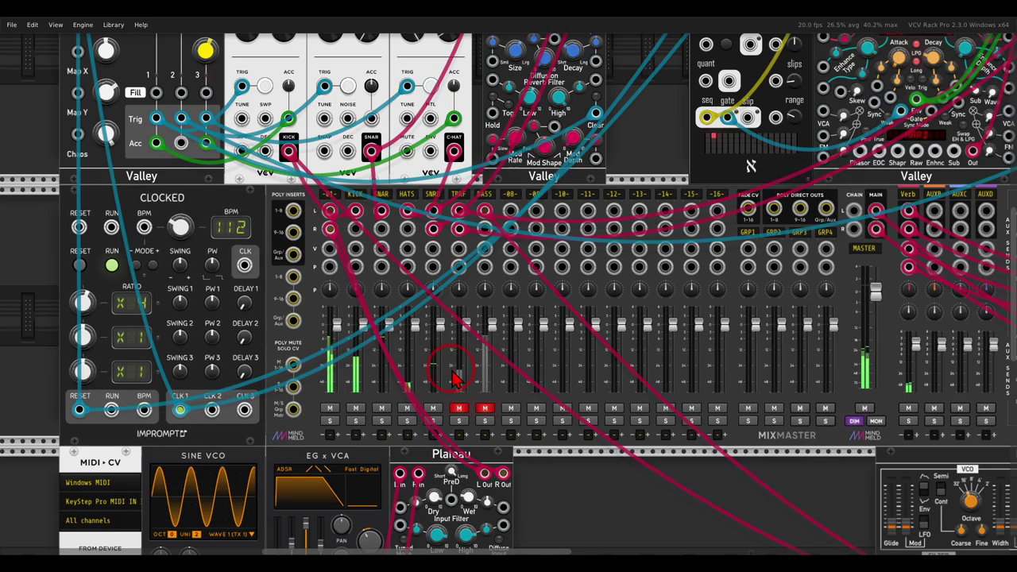
scroll(524, 238, right, 5)
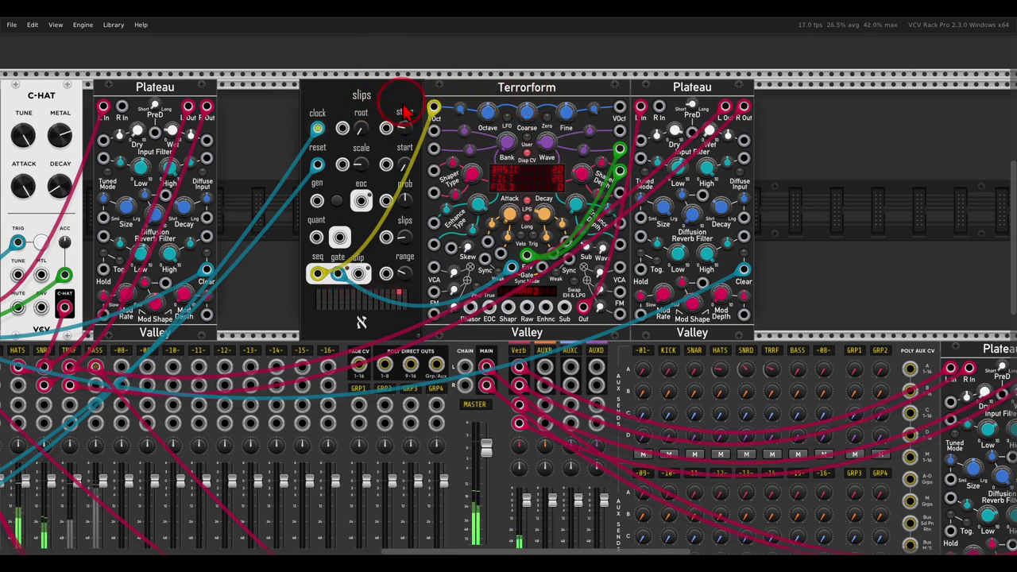
click(419, 426)
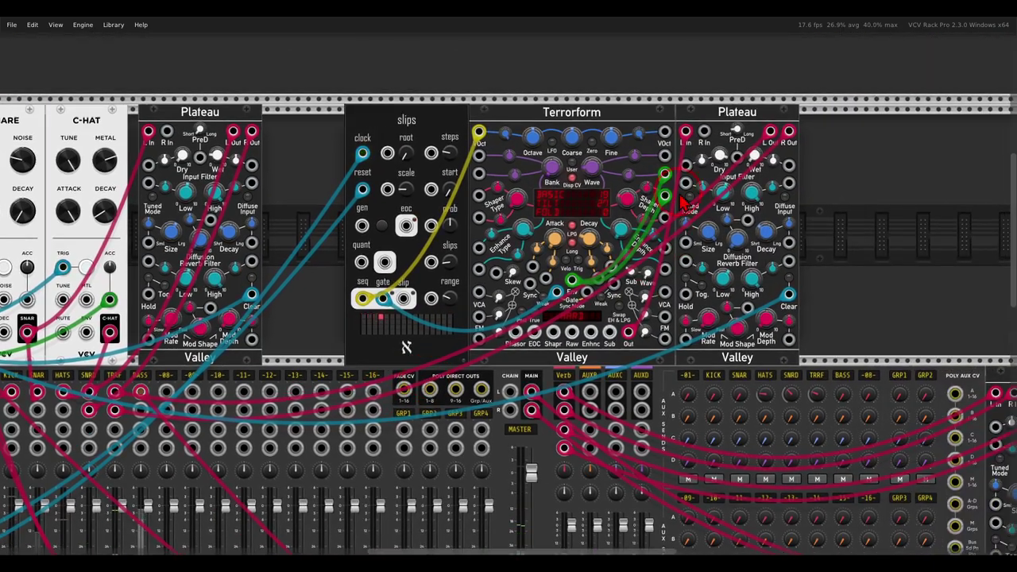
Step: Raise the Terrorform Plateau's Wet knob from 0 to about 0.21
scroll(681, 202, up, 1)
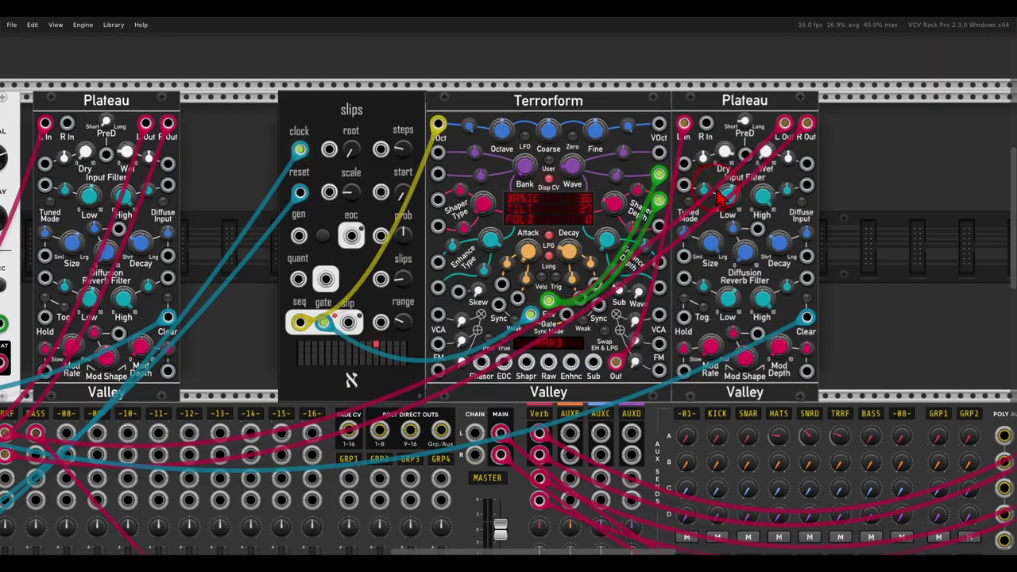
scroll(763, 252, up, 2)
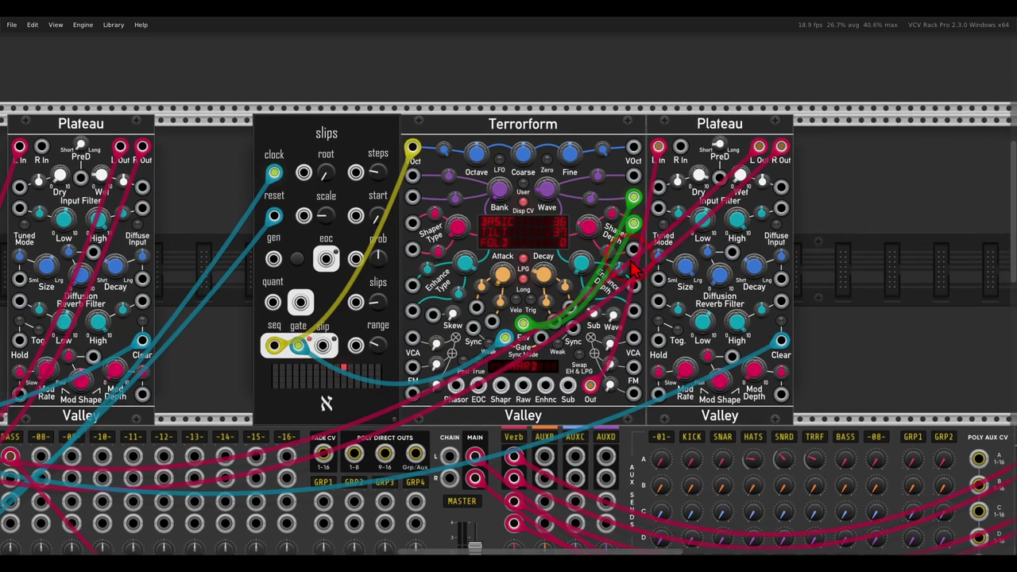
scroll(683, 252, down, 1)
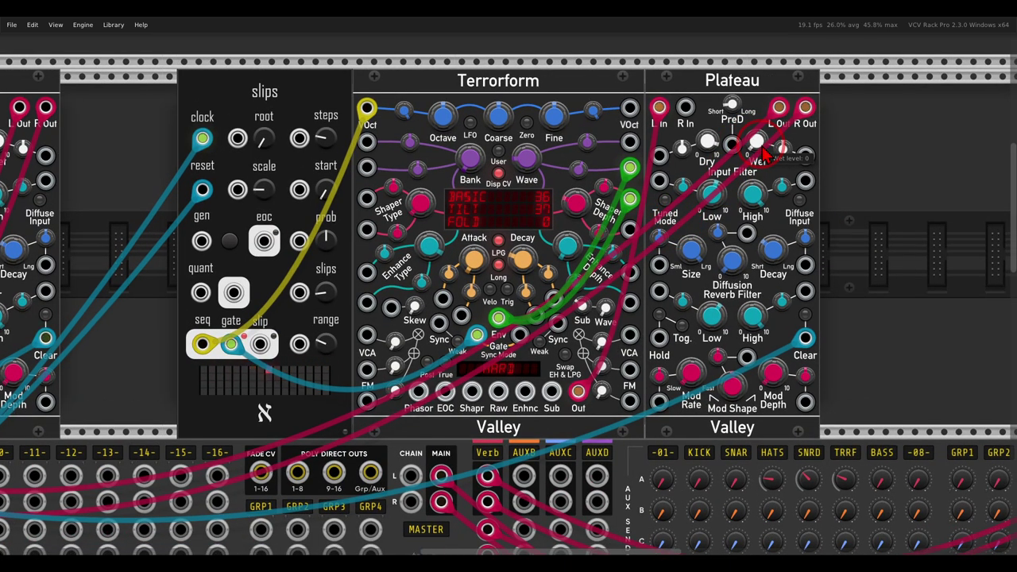
drag(763, 147, 761, 122)
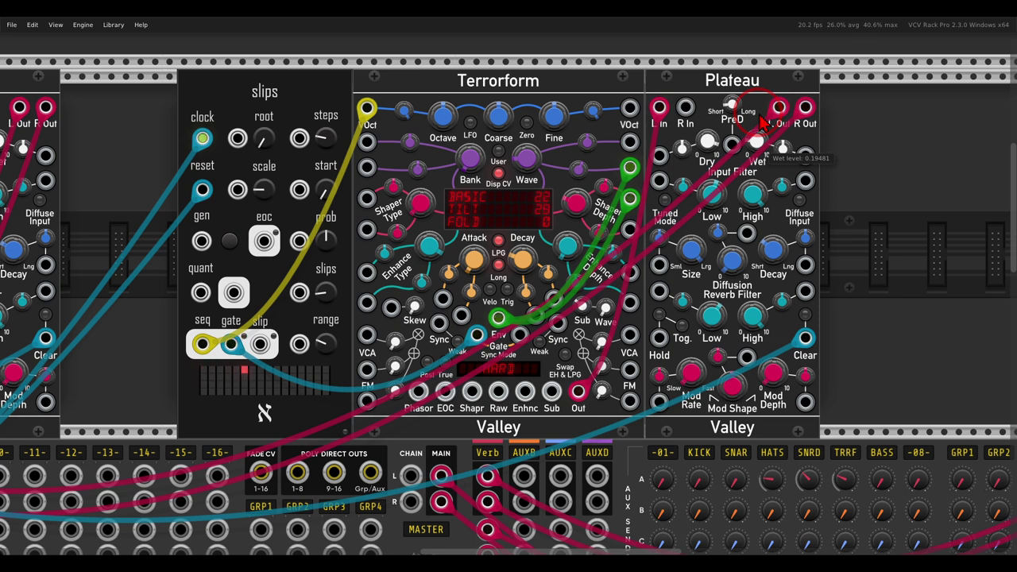
drag(759, 116, 748, 108)
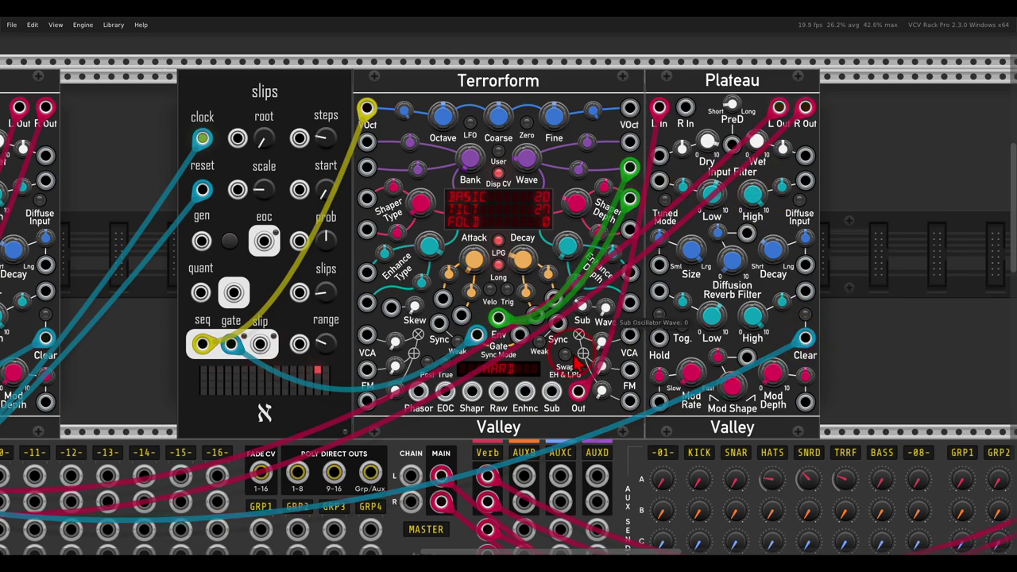
Step: Turn off TRRF's solo, then zoom out and center the whole rack in view
scroll(578, 361, down, 10)
scroll(578, 361, left, 13)
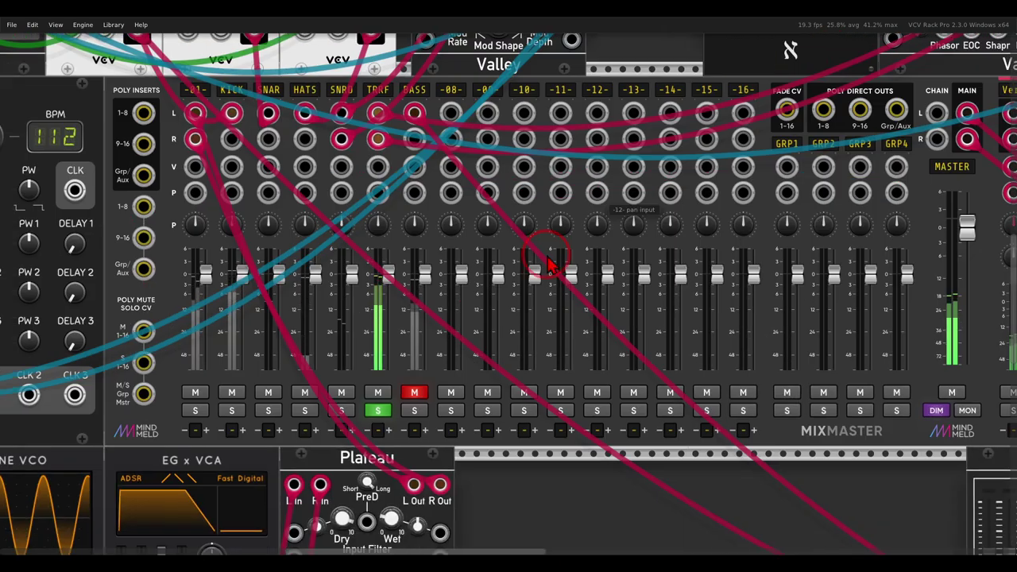
click(377, 410)
scroll(385, 410, down, 3)
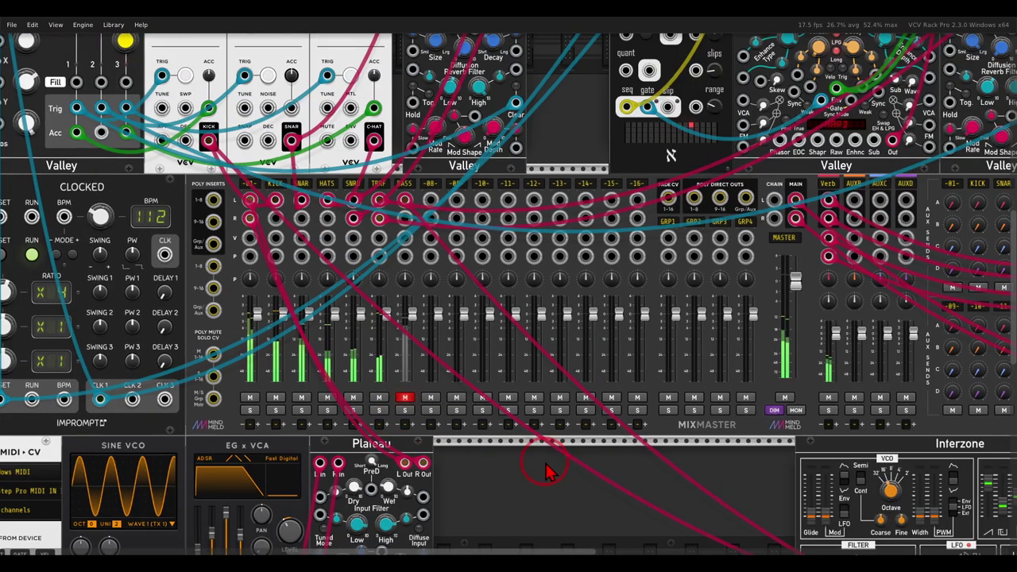
scroll(546, 470, right, 9)
scroll(543, 187, down, 7)
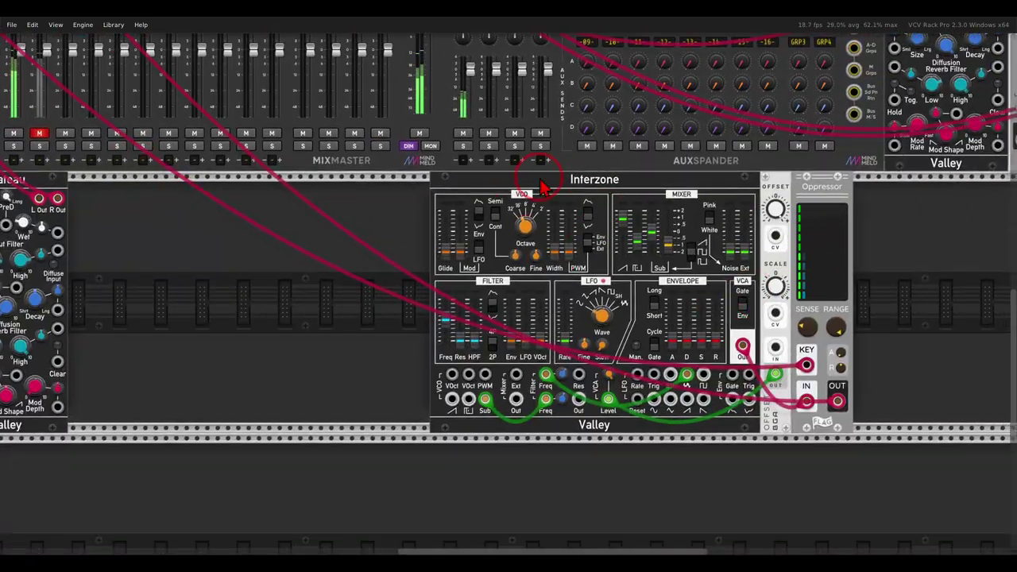
scroll(441, 274, up, 2)
scroll(445, 270, left, 10)
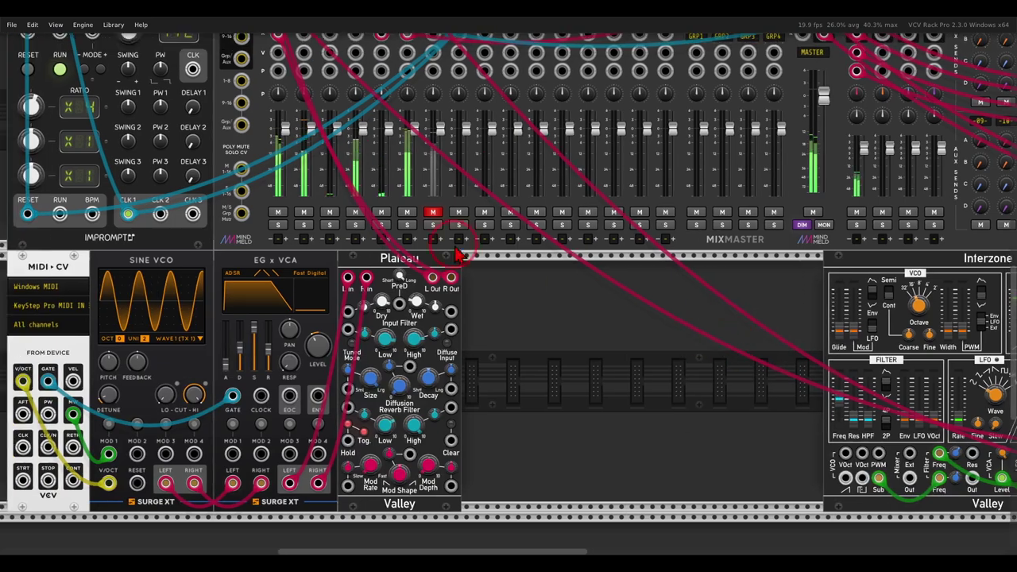
scroll(504, 295, left, 2)
scroll(561, 311, down, 3)
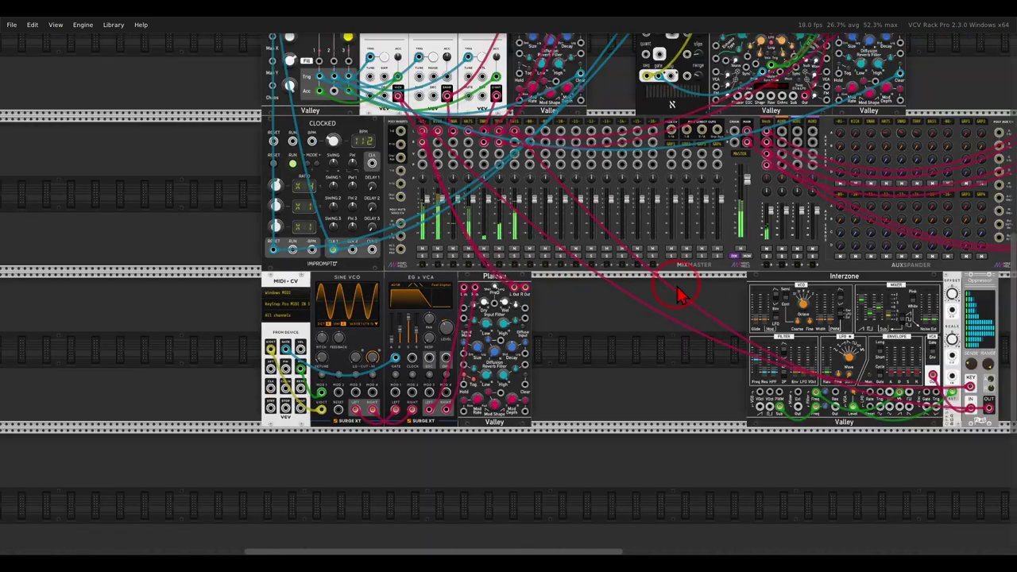
drag(678, 294, 503, 398)
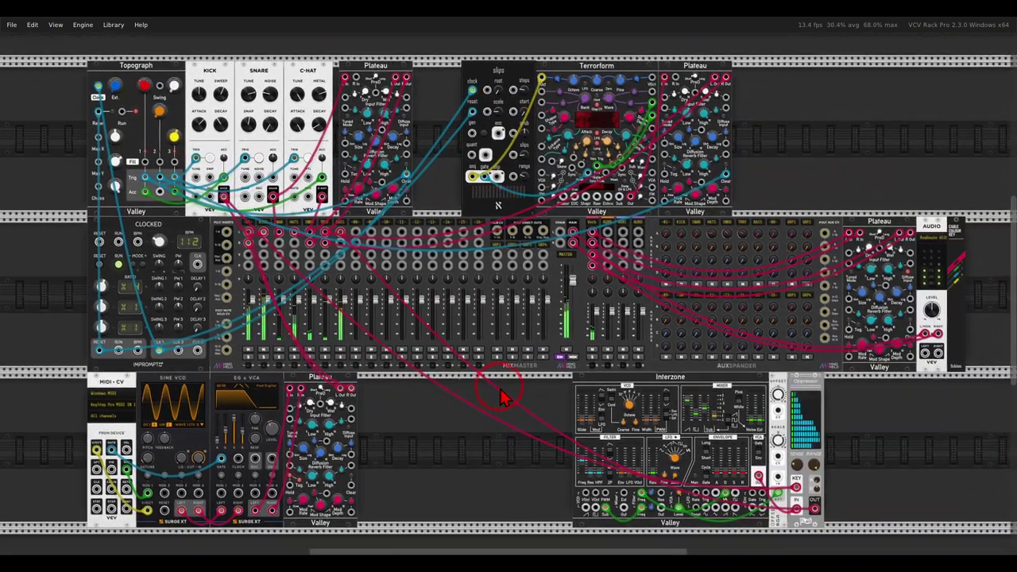